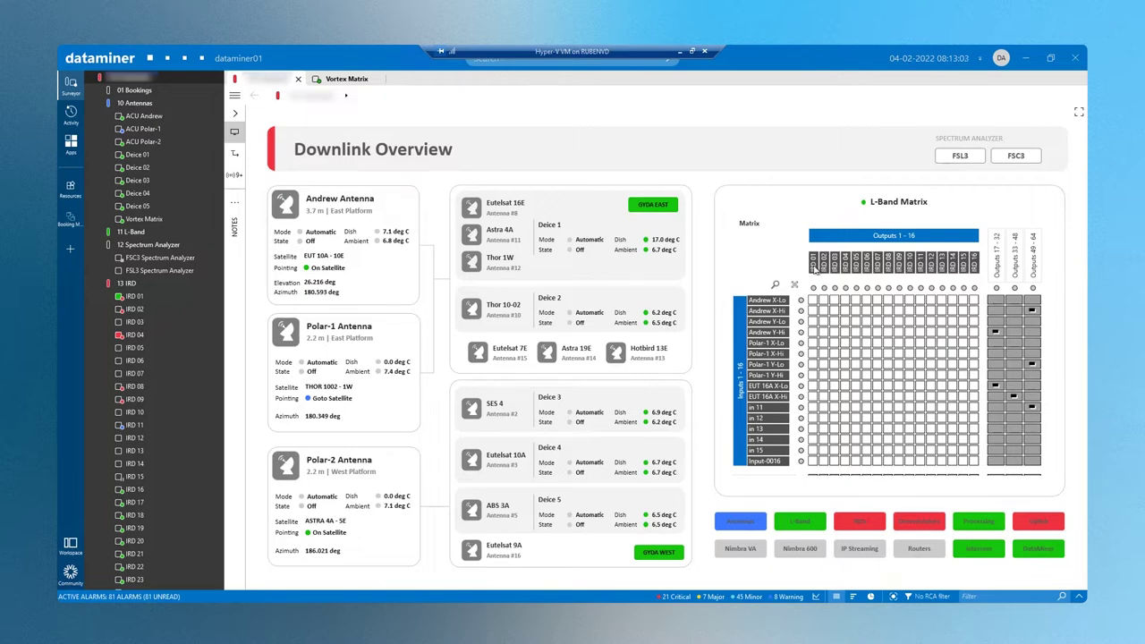
# Step: Open the IRD 01 card from the Surveyor tree, showing service GCUK Enc 9, RF 10 978.170 MHz and TS locked
pyautogui.moveTo(814, 267)
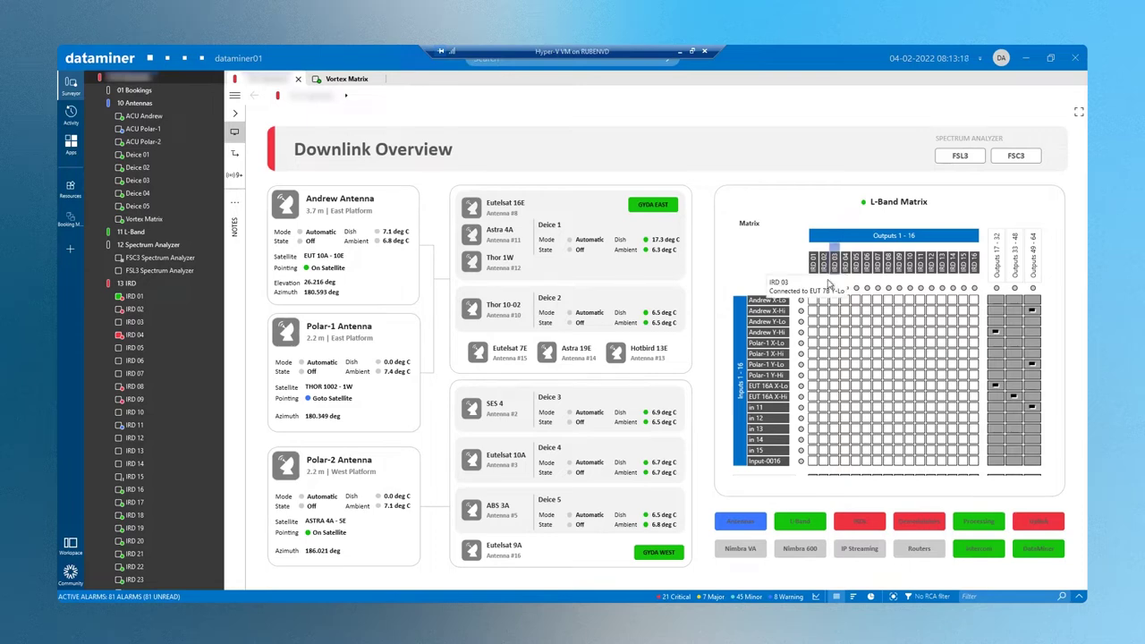
pyautogui.moveTo(779, 356)
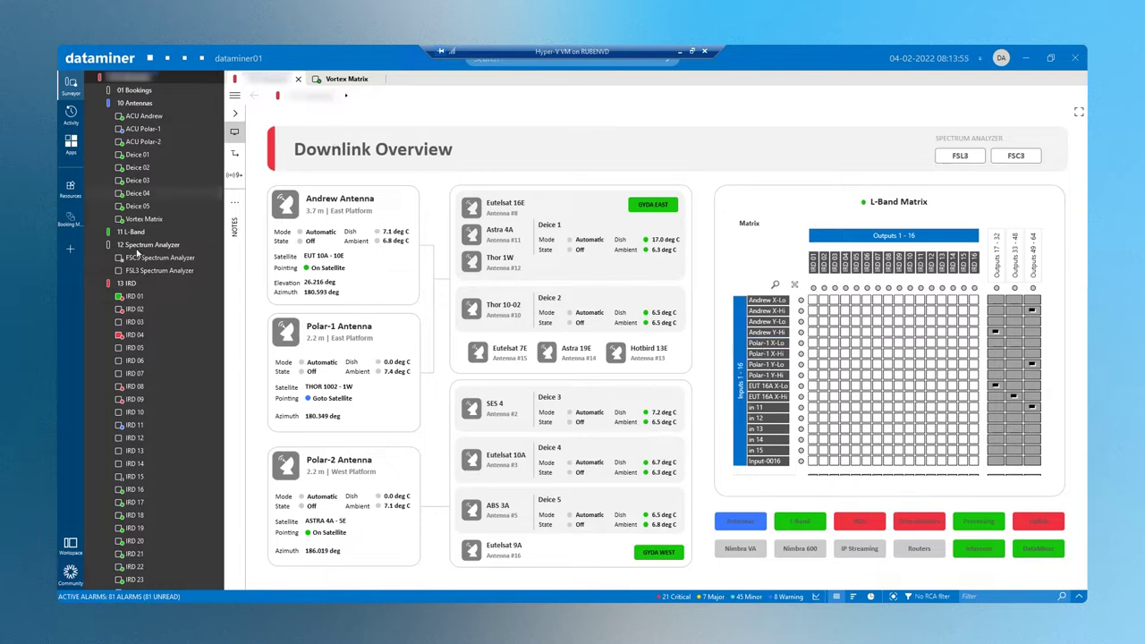
pyautogui.click(146, 296)
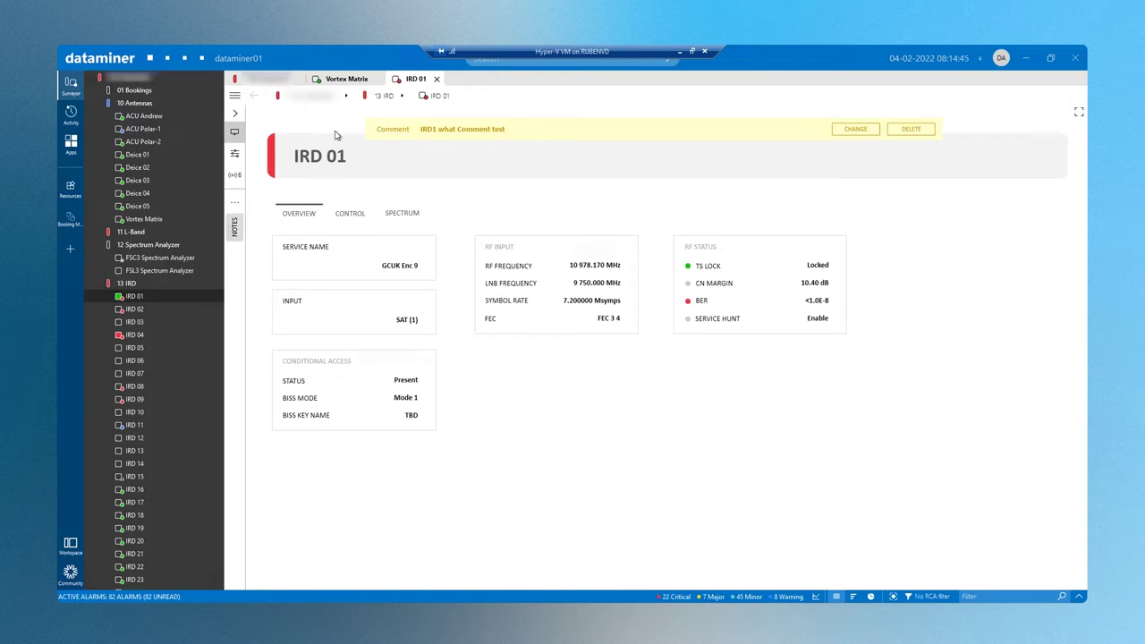
pyautogui.click(340, 81)
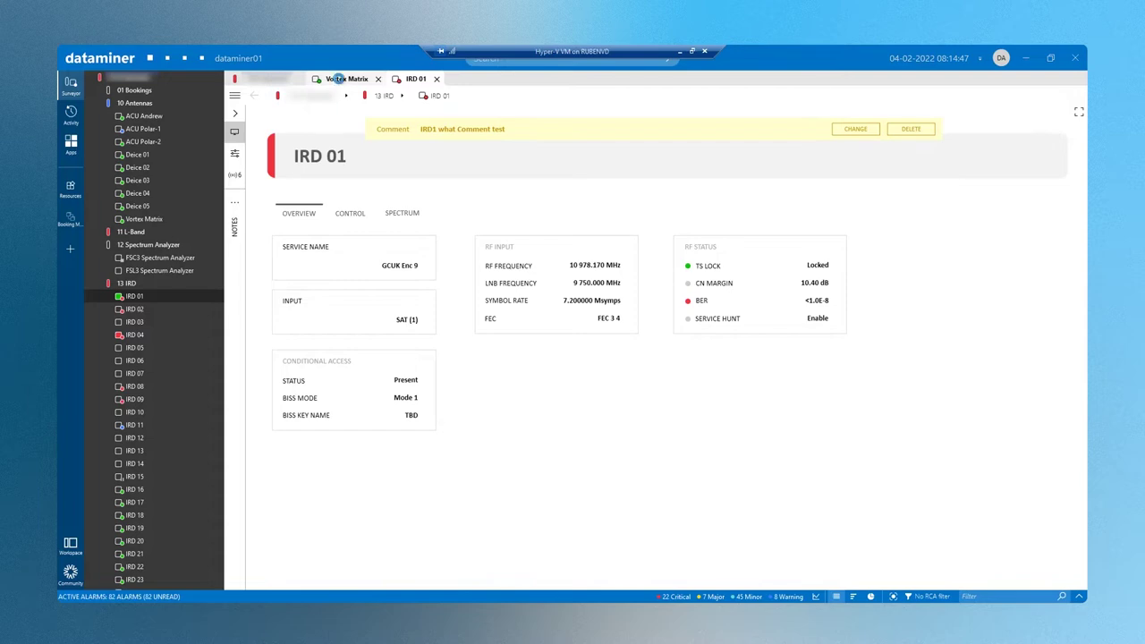
pyautogui.click(269, 114)
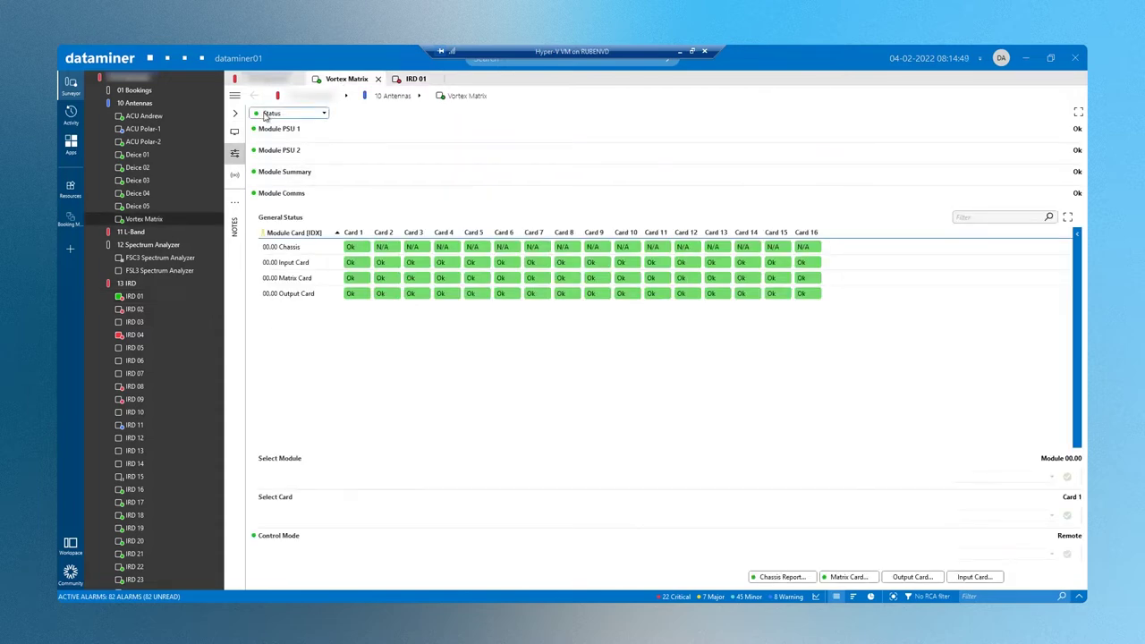
pyautogui.click(268, 129)
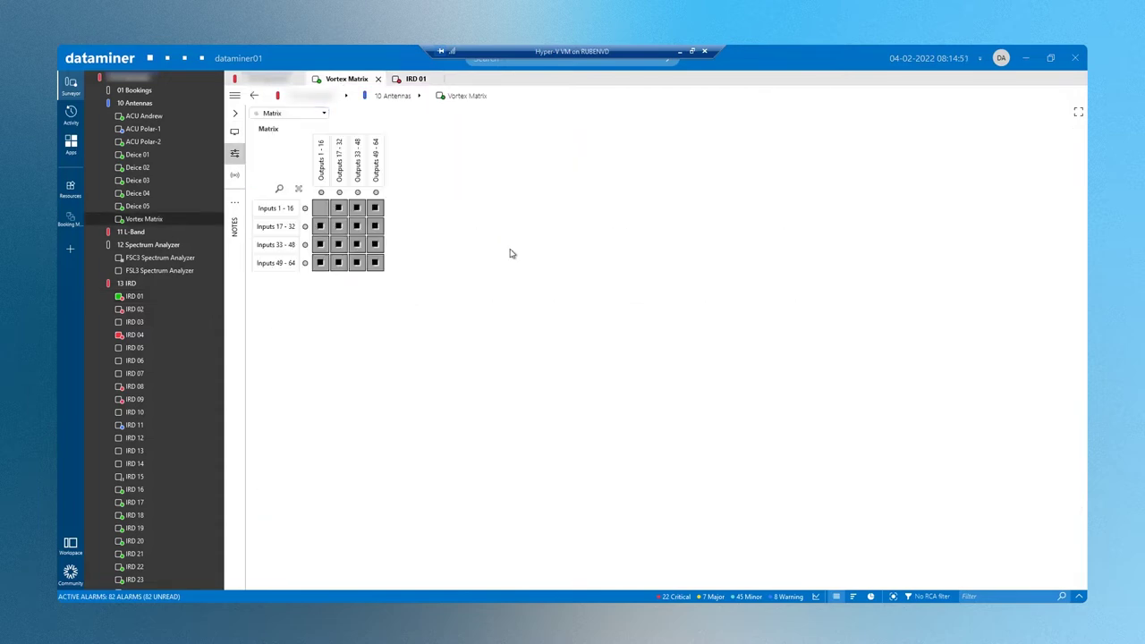
pyautogui.click(320, 163)
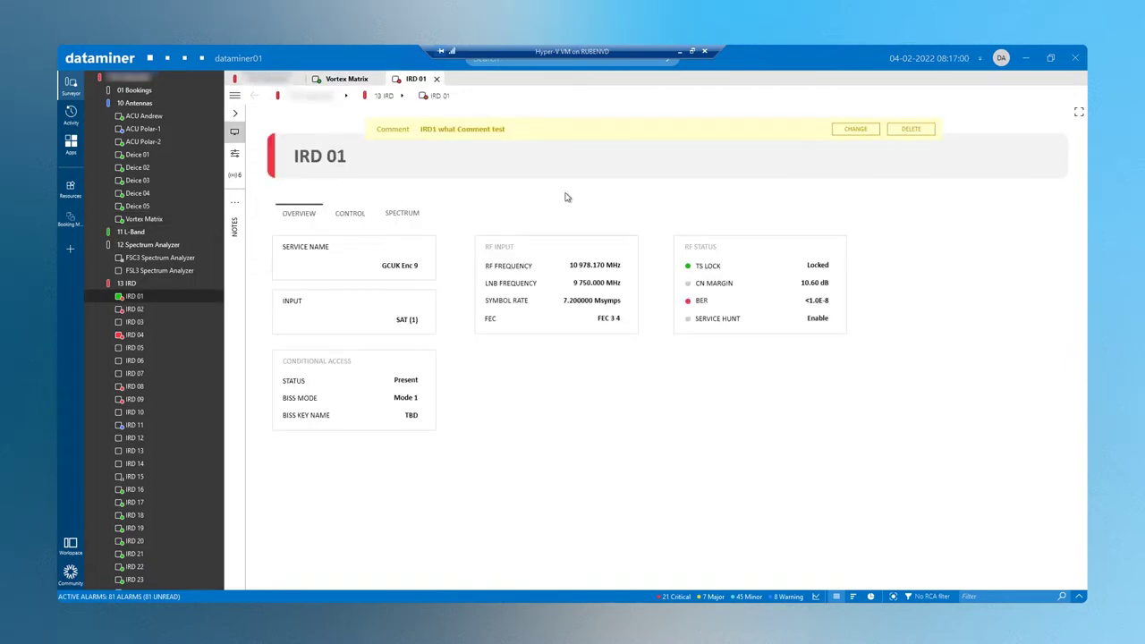
# Step: Show the EUT 10A X-Lo carrier trace on IRD 01's spectrum, then open the IRD 16 card
pyautogui.click(404, 216)
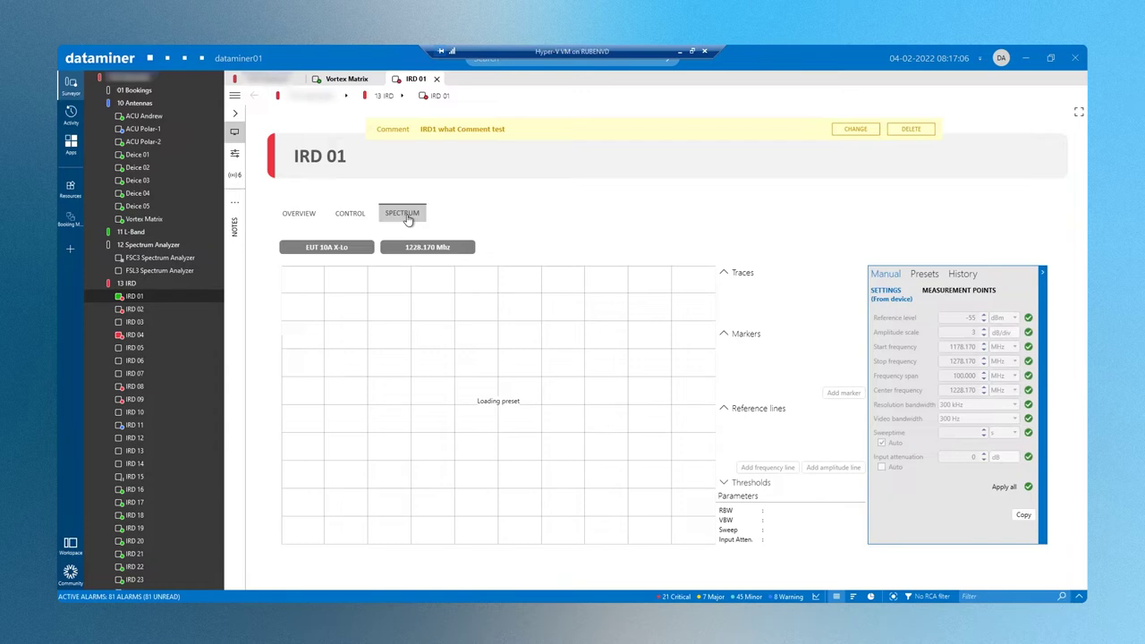
pyautogui.click(324, 253)
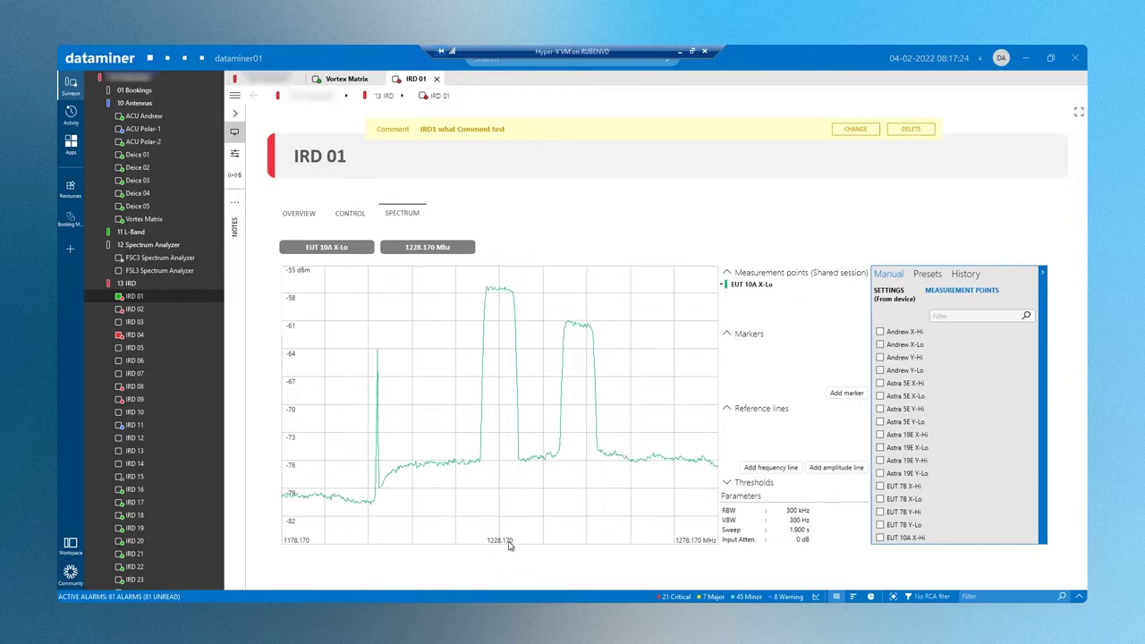
pyautogui.scroll(-4, 939, 476)
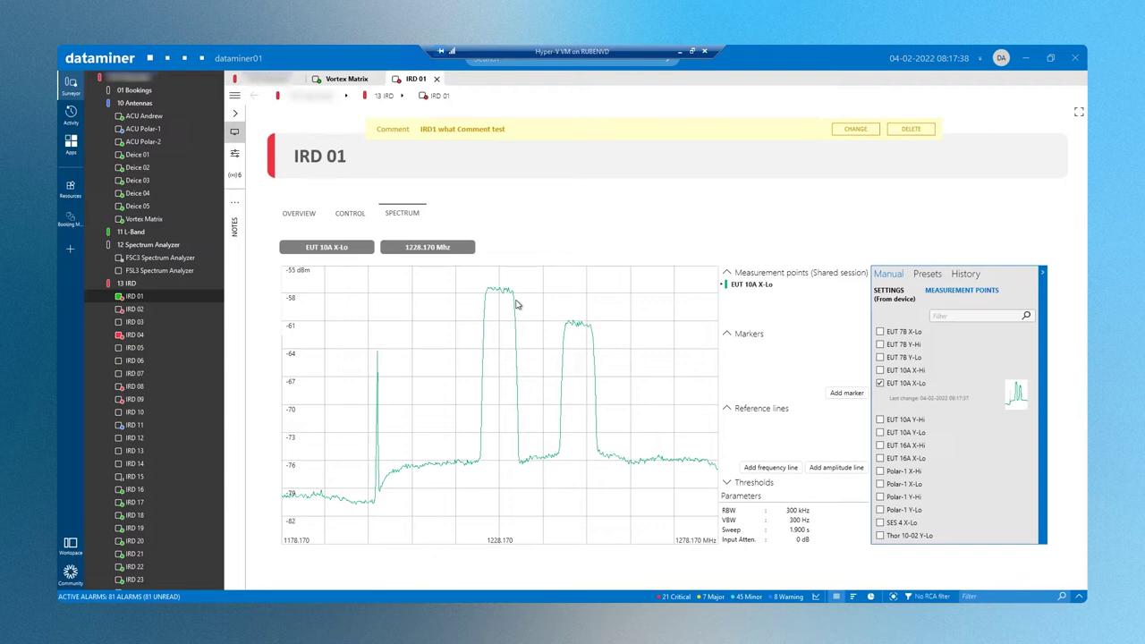
pyautogui.click(134, 490)
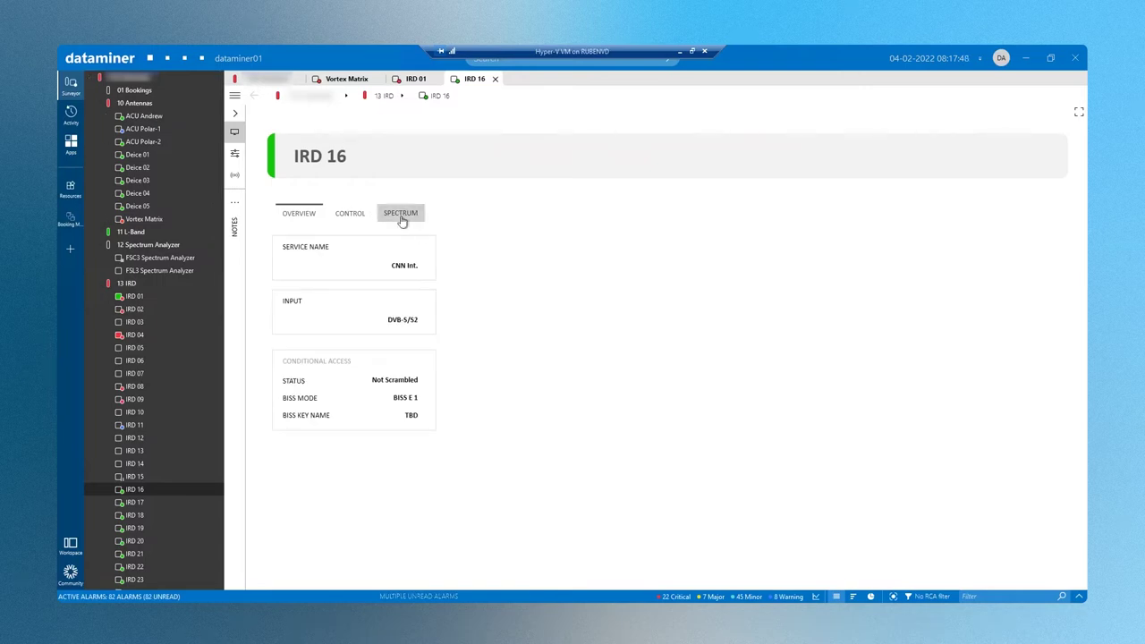
# Step: Switch the IRD 16 card to its SPECTRUM view
pyautogui.click(402, 219)
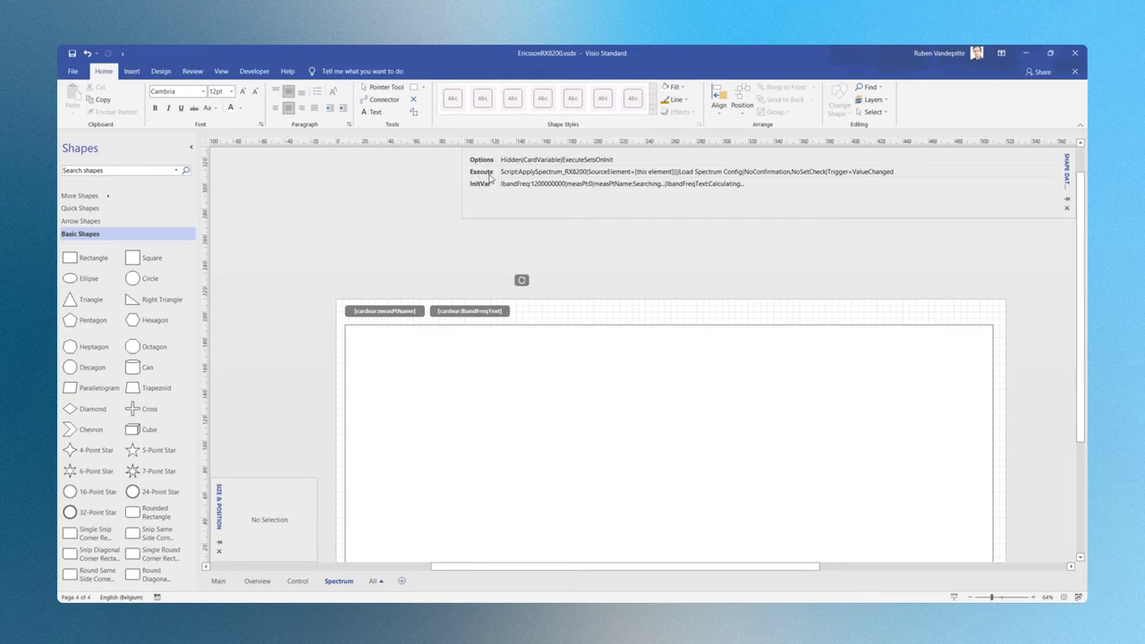
# Step: Inspect the Execute (ApplySpectrum_RX8200) and Options (ExecuteSetsOnInit) shape data values without changing them
pyautogui.click(550, 171)
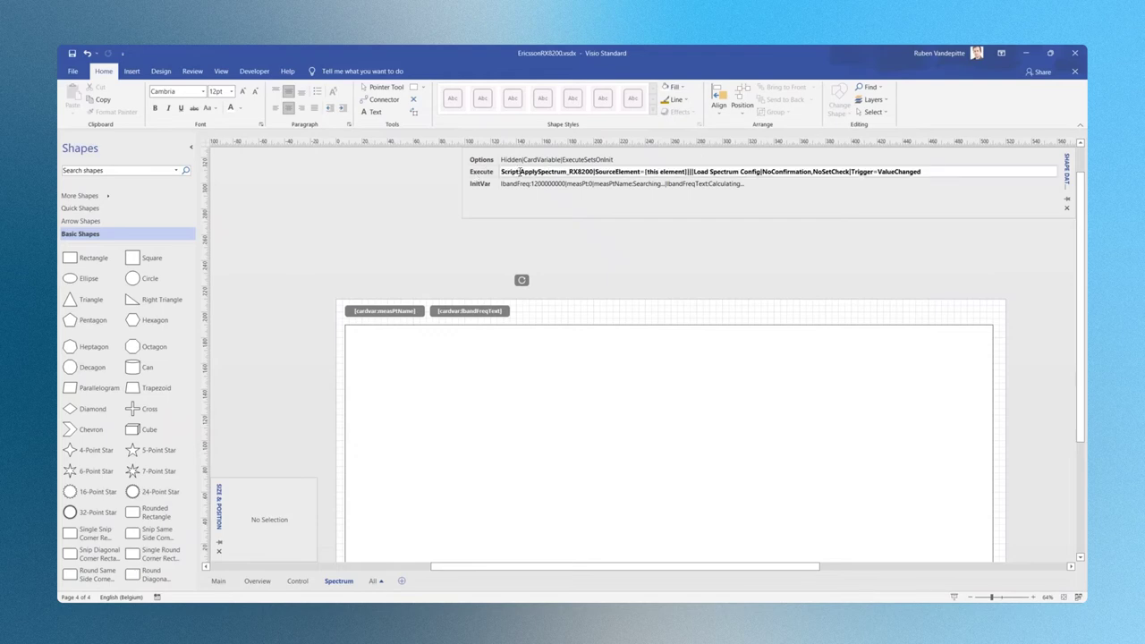
pyautogui.moveTo(519, 171); pyautogui.dragTo(592, 171)
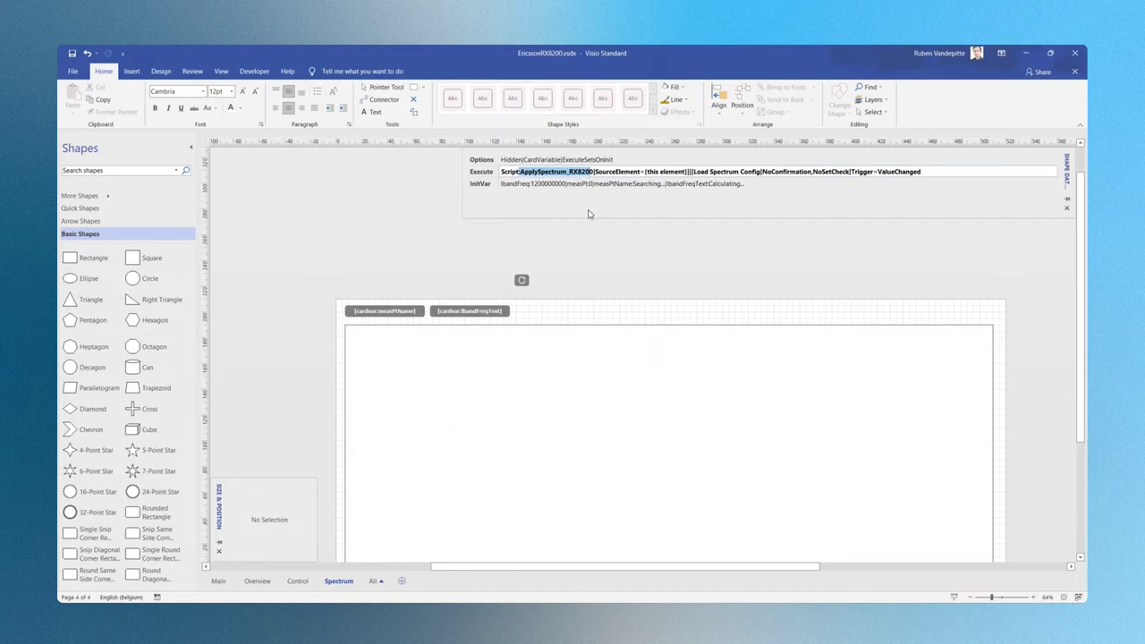
pyautogui.click(573, 160)
pyautogui.click(573, 159)
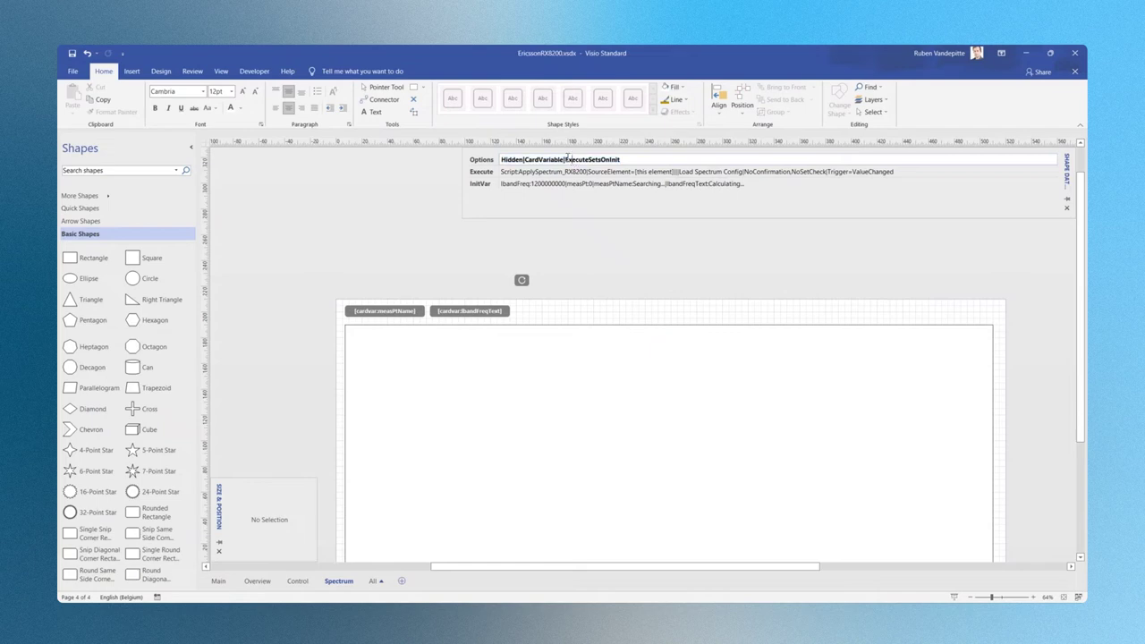
pyautogui.moveTo(565, 159); pyautogui.dragTo(662, 155)
# Step: Review the spectrum rectangle's ComponentOptions: Preset=inline, [cardvar:lbandFreq], span, reference level, bandwidth and Measpts
pyautogui.click(464, 369)
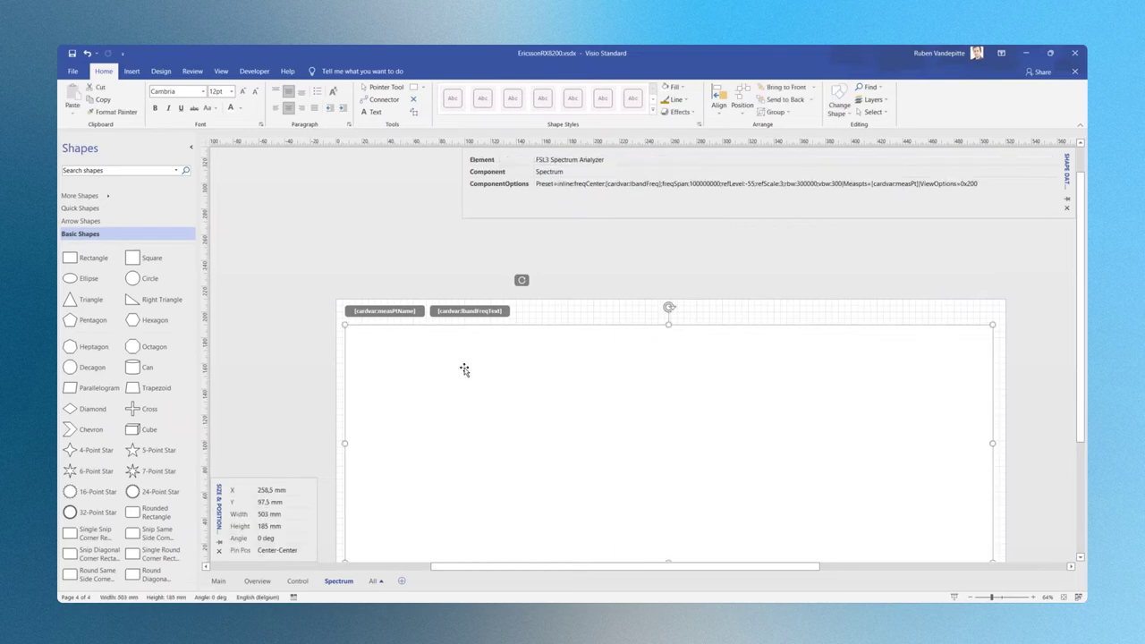
pyautogui.click(542, 189)
pyautogui.click(561, 184)
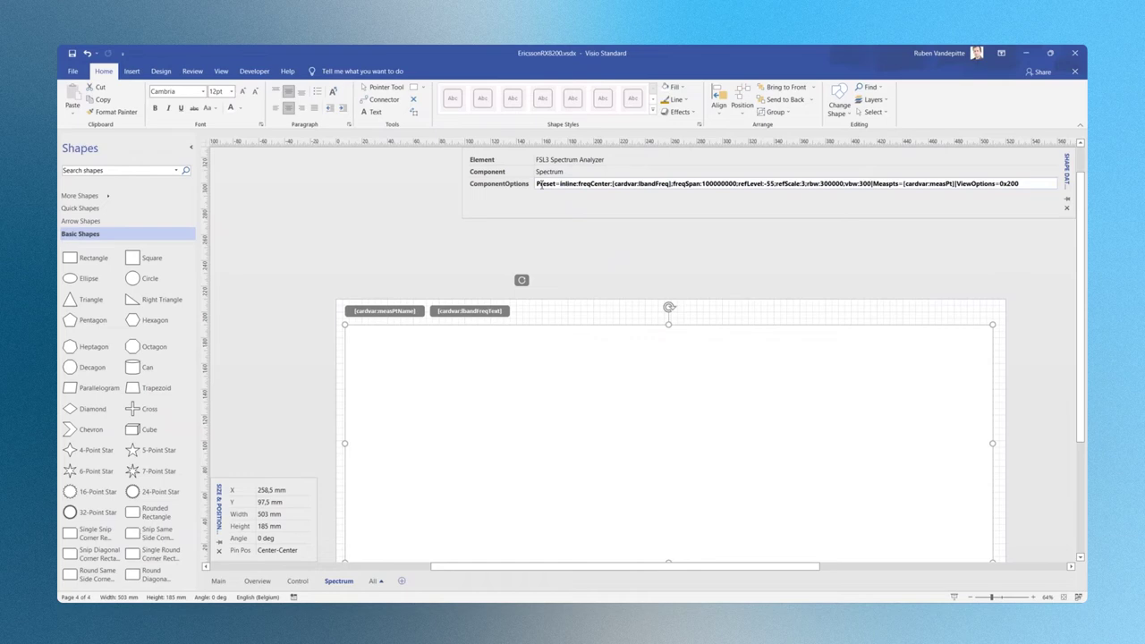
pyautogui.moveTo(537, 184); pyautogui.dragTo(567, 184)
pyautogui.click(582, 184)
pyautogui.moveTo(612, 183); pyautogui.dragTo(672, 183)
pyautogui.moveTo(704, 183); pyautogui.dragTo(855, 184)
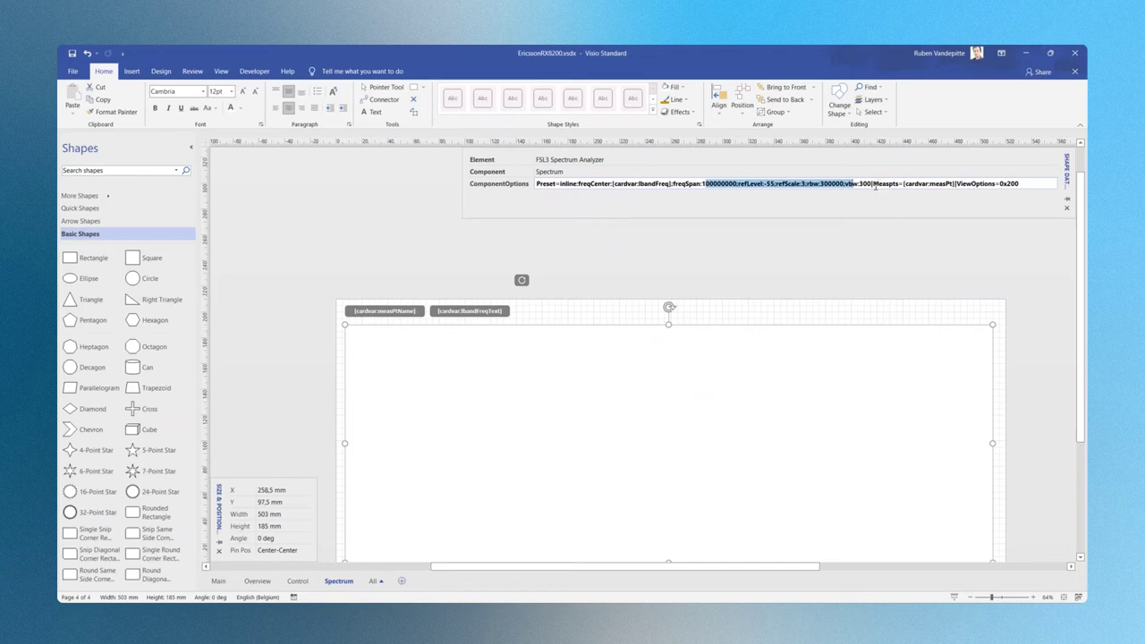
pyautogui.moveTo(873, 183); pyautogui.dragTo(946, 185)
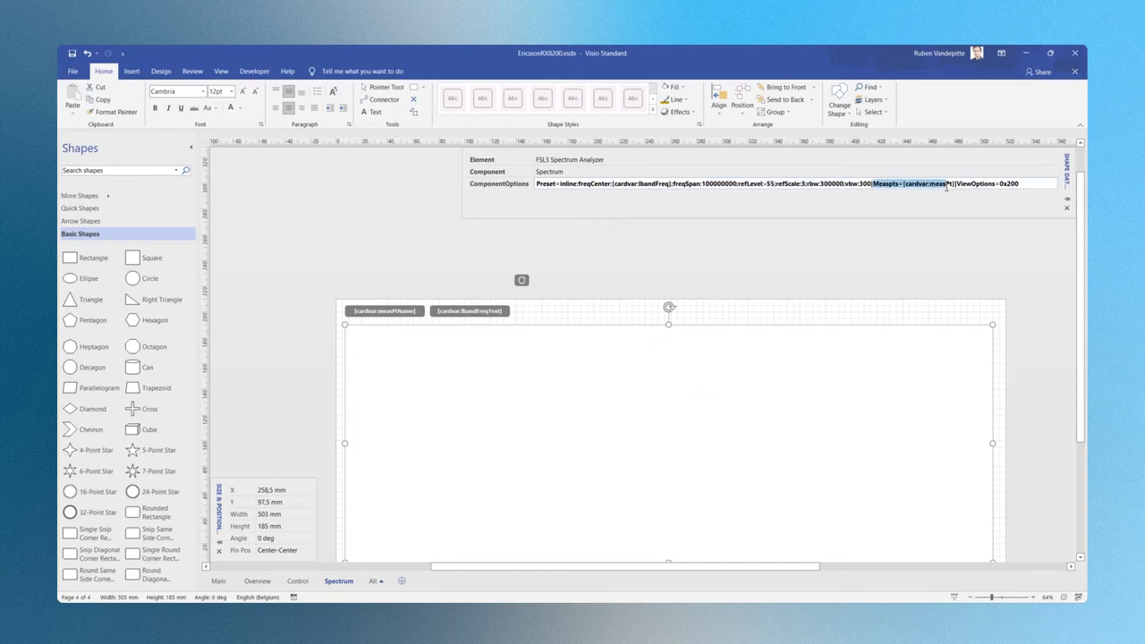
pyautogui.click(409, 224)
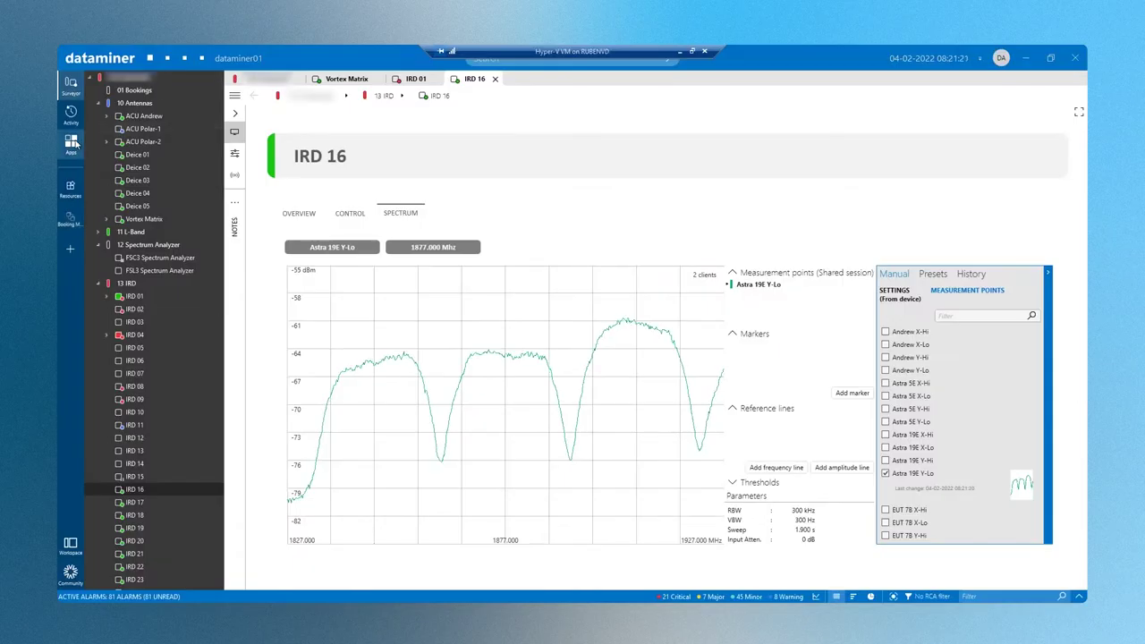
# Step: Open the Automation module in Cube and expand the Misc scripts folder
pyautogui.click(73, 144)
pyautogui.click(141, 131)
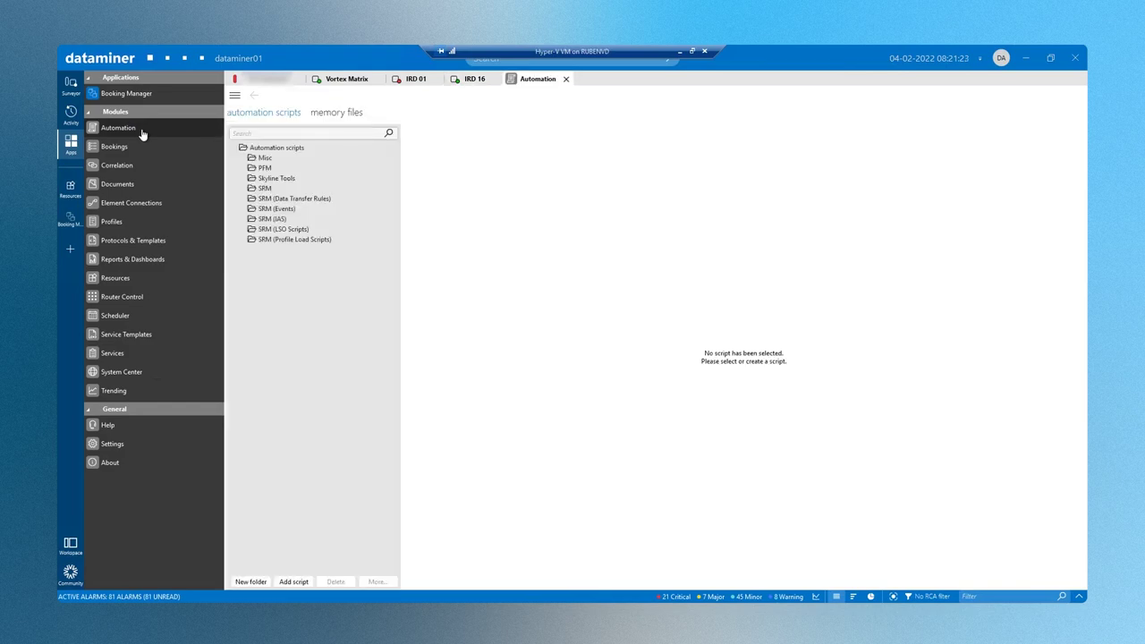
pyautogui.click(245, 158)
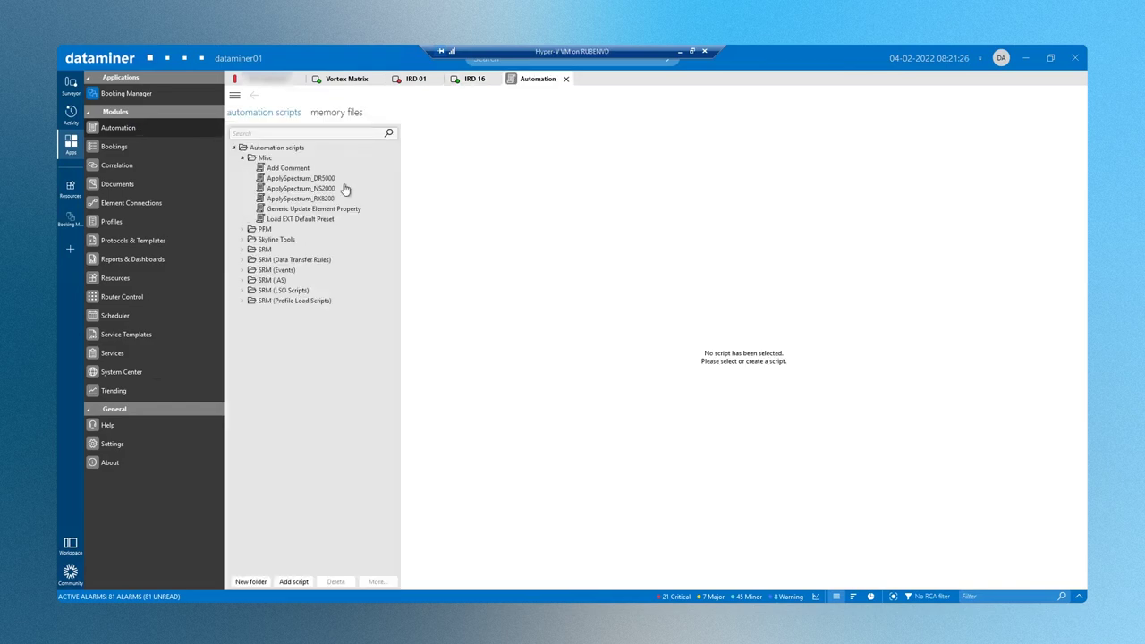
# Step: Inspect ApplySpectrum_RX8200's AddOrUpdateScriptOutput call outputting lbandFreq, then close Automation to return to IRD 16
pyautogui.click(328, 198)
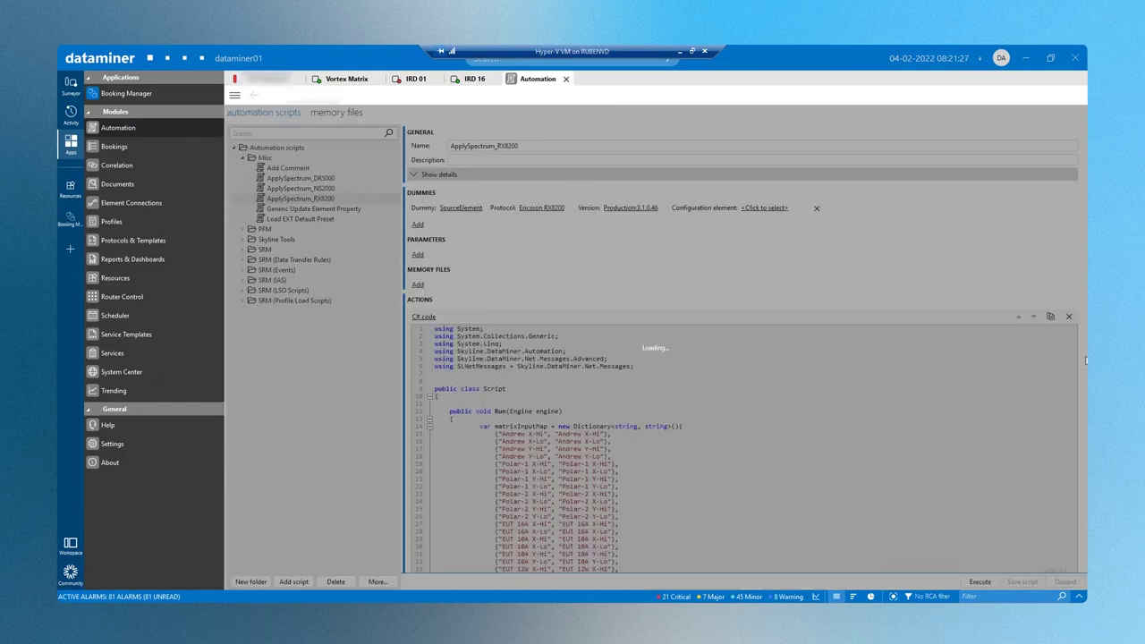
pyautogui.scroll(-1, 1082, 412)
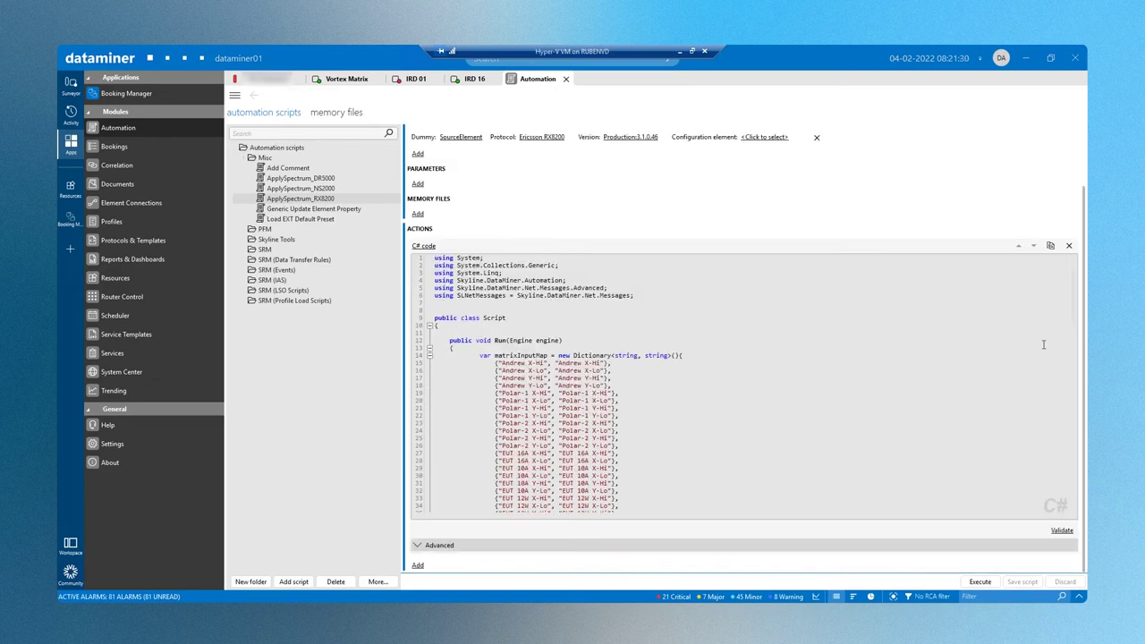
pyautogui.moveTo(1078, 388); pyautogui.dragTo(1074, 508)
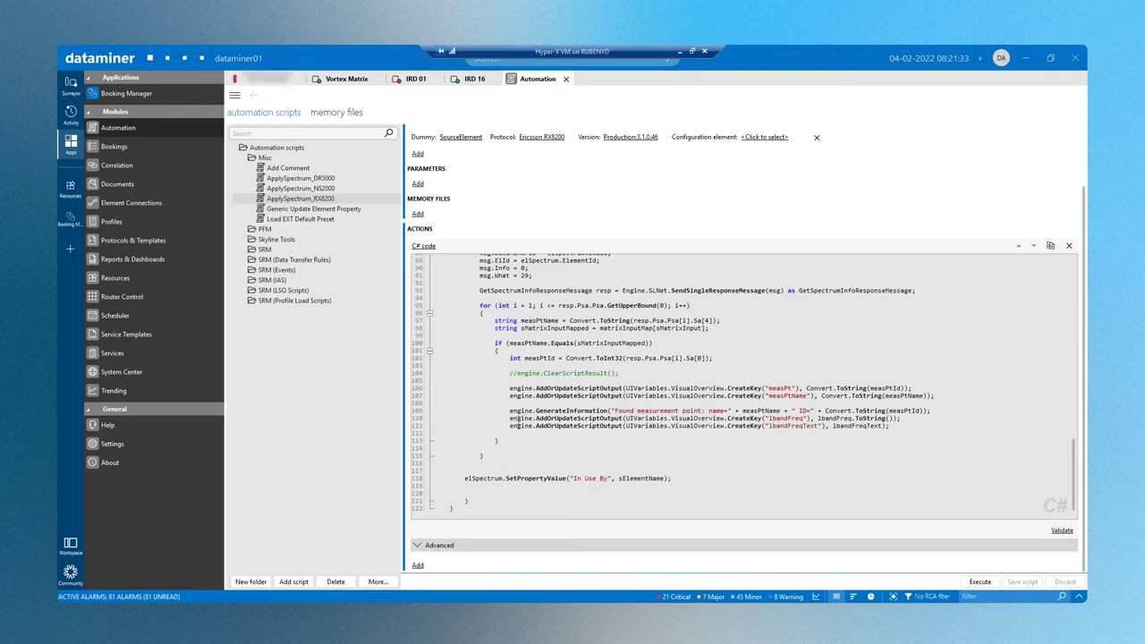
pyautogui.moveTo(535, 418); pyautogui.dragTo(620, 418)
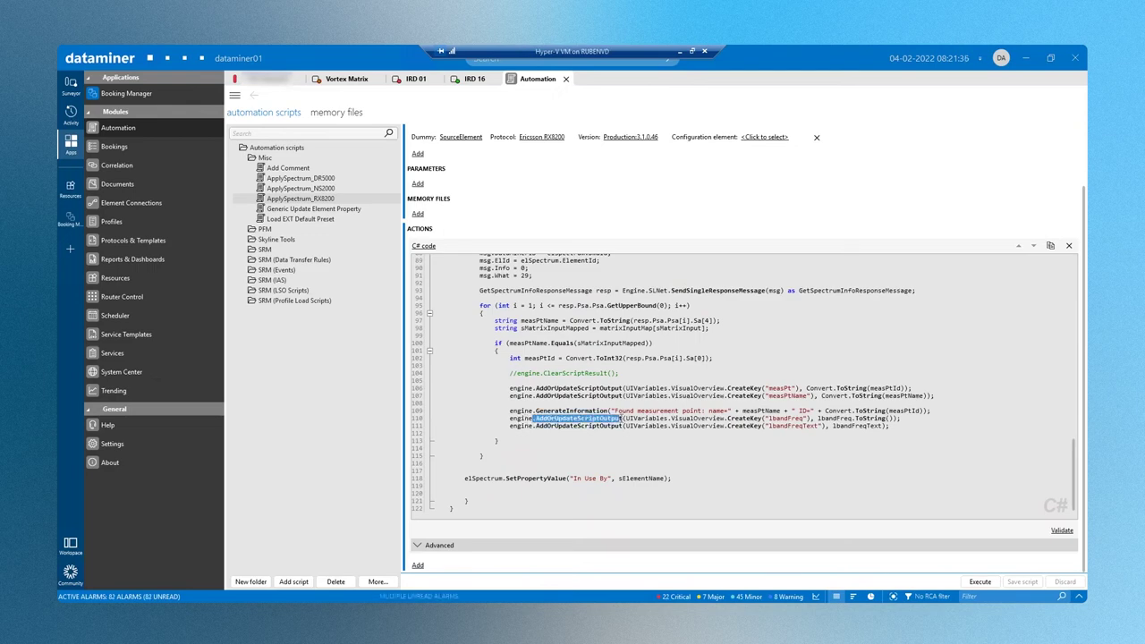
pyautogui.moveTo(768, 417); pyautogui.dragTo(885, 418)
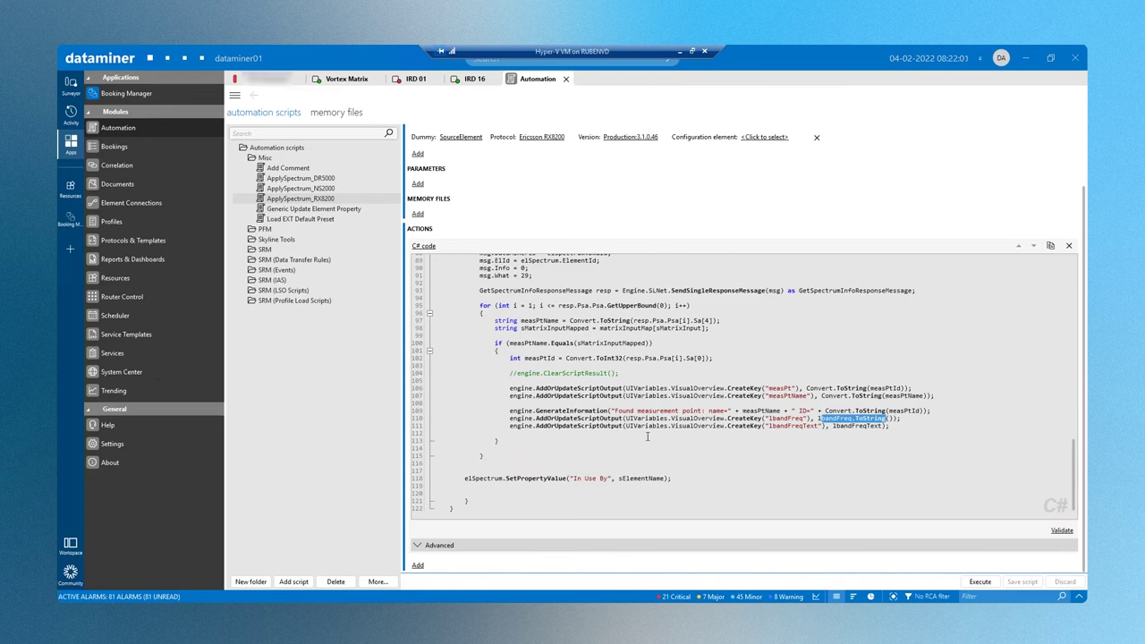
pyautogui.click(563, 78)
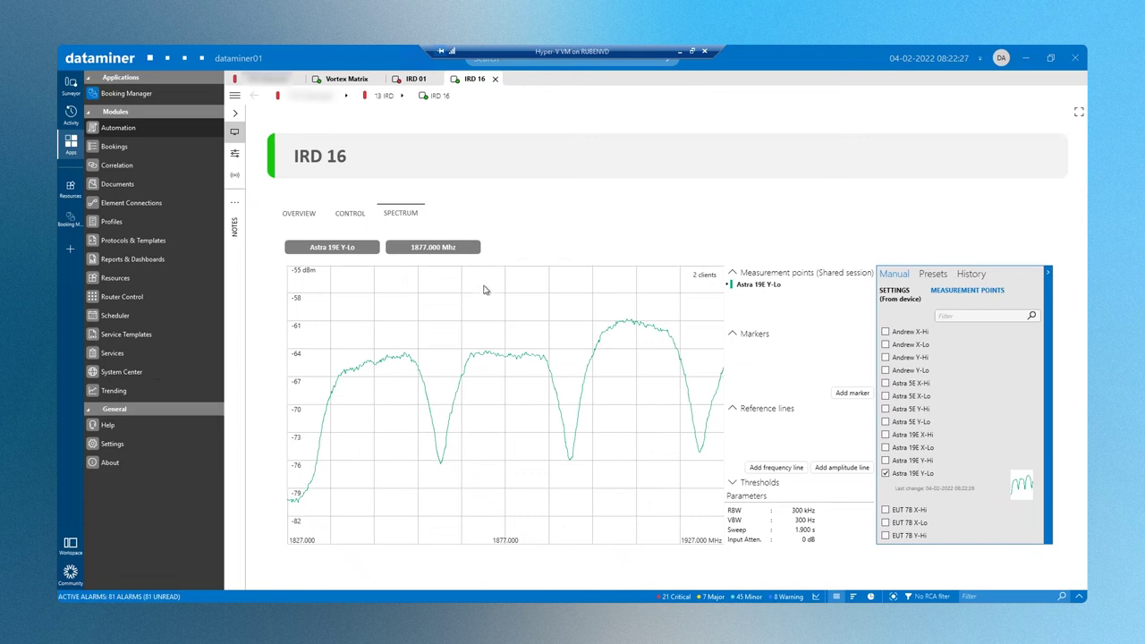
# Step: Rerun IRD 16's spectrum via Control then Spectrum, and confirm IRD 01 shows 'In use by IRD 16'
pyautogui.click(413, 79)
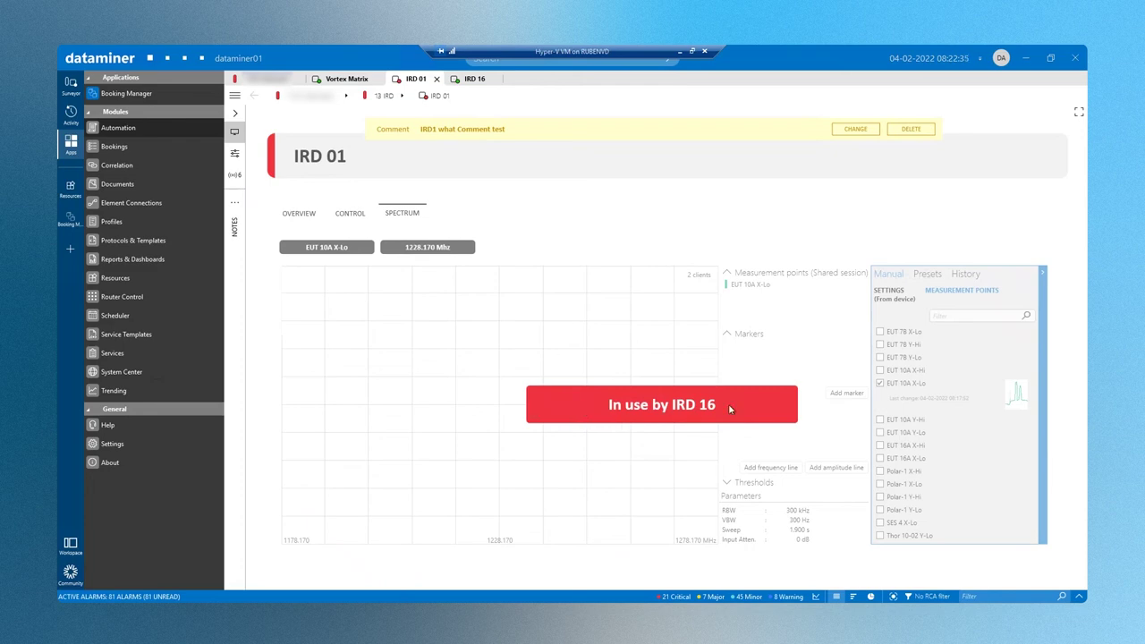
pyautogui.click(473, 81)
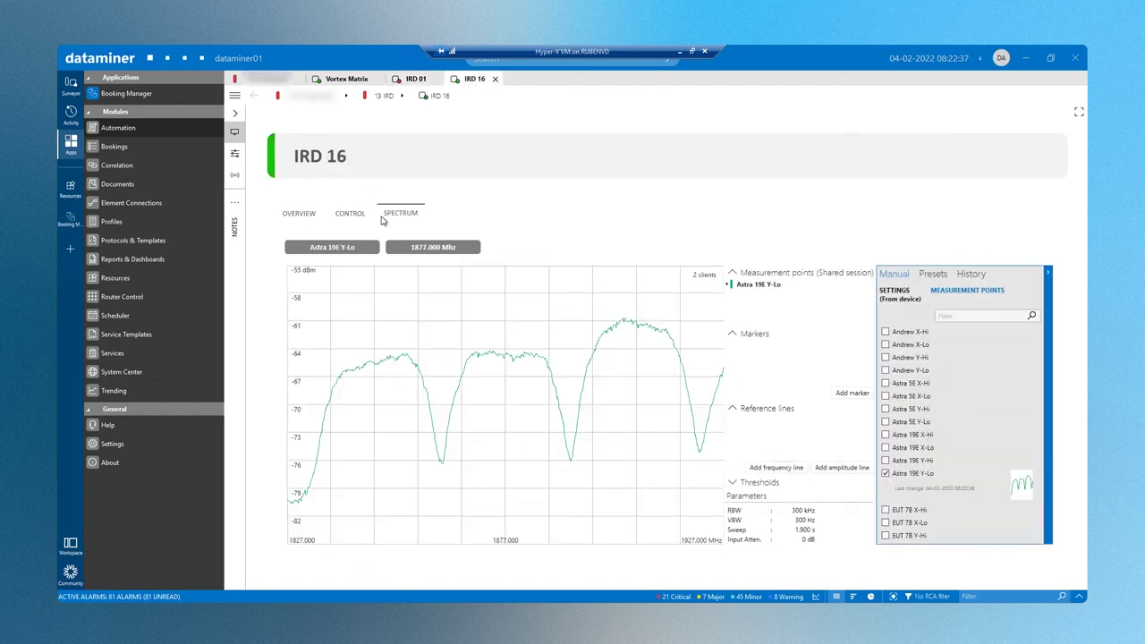
pyautogui.click(355, 217)
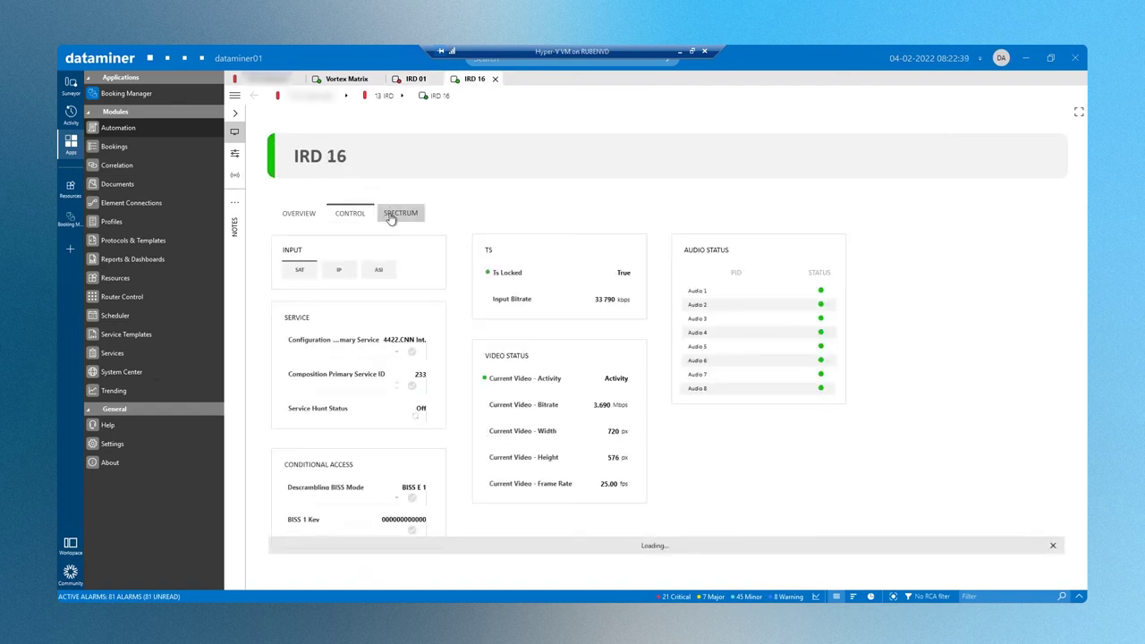
pyautogui.click(390, 217)
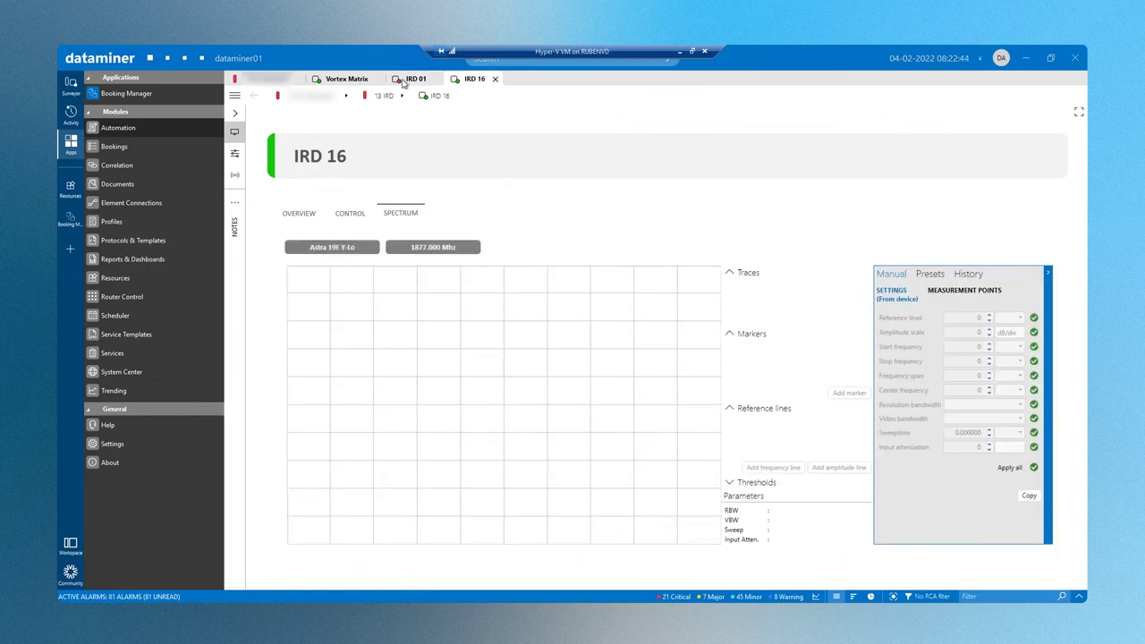
pyautogui.click(404, 82)
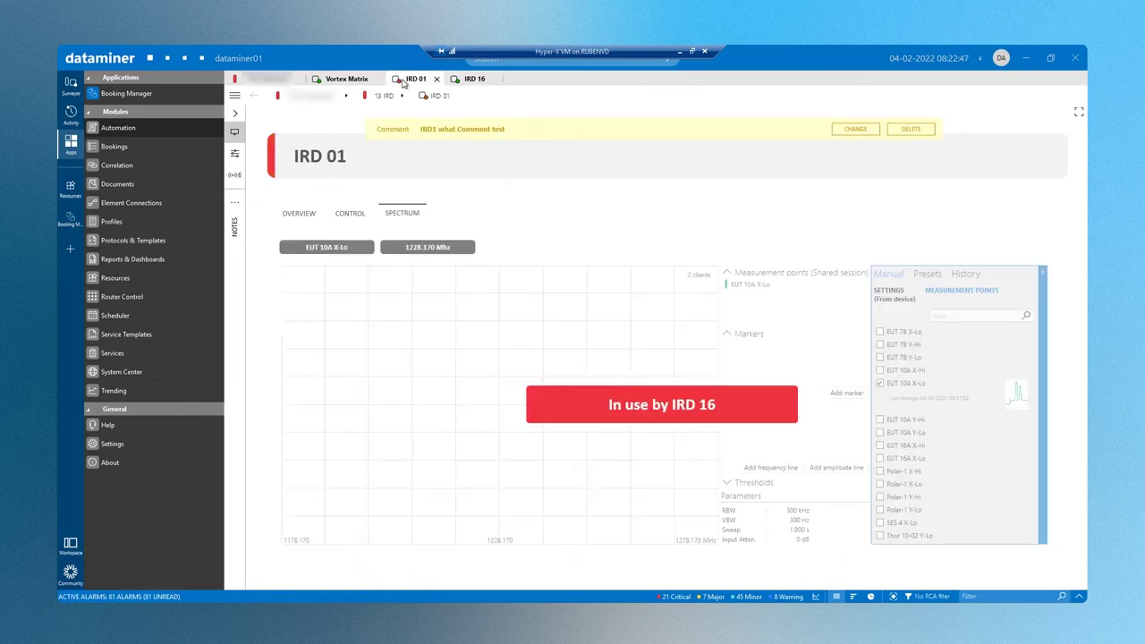